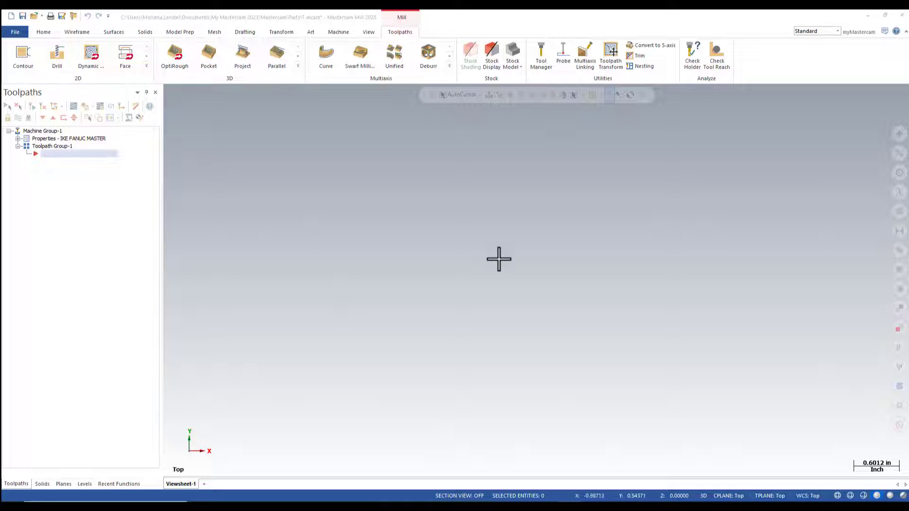
- Open Machine Group-1 Files to show the IKE FANUC MASTER definition and machine preview
{"action": "left_click", "coordinate": [17, 138]}
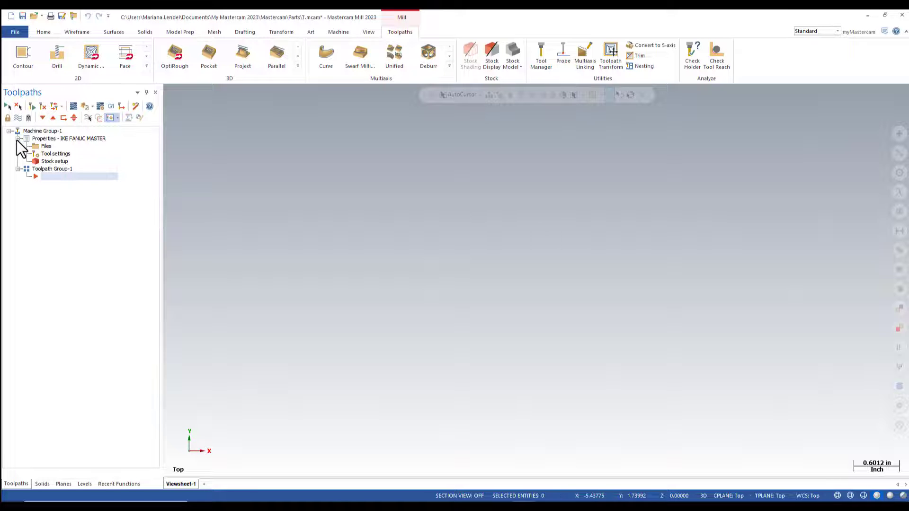
{"action": "left_click", "coordinate": [42, 147]}
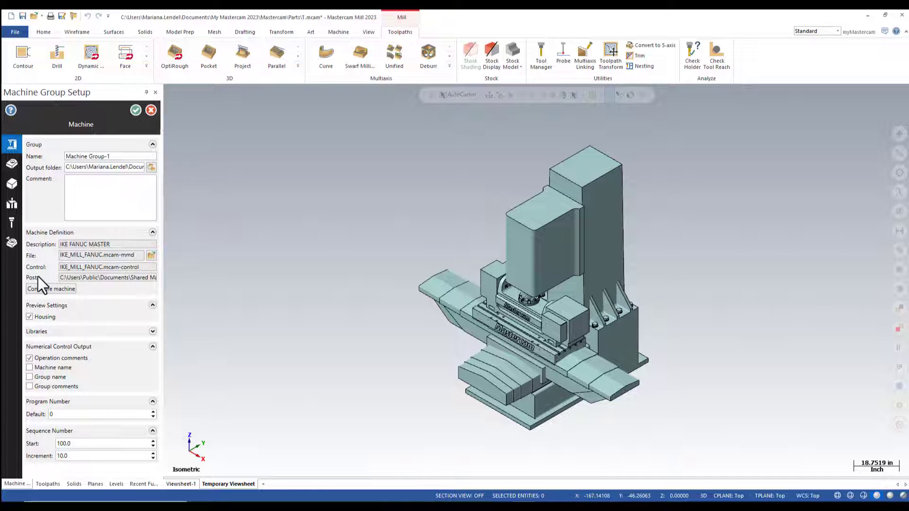
- Reload IKE_MILL_FANUC.mcam-mmd as the machine group's definition file
{"action": "left_click", "coordinate": [152, 256]}
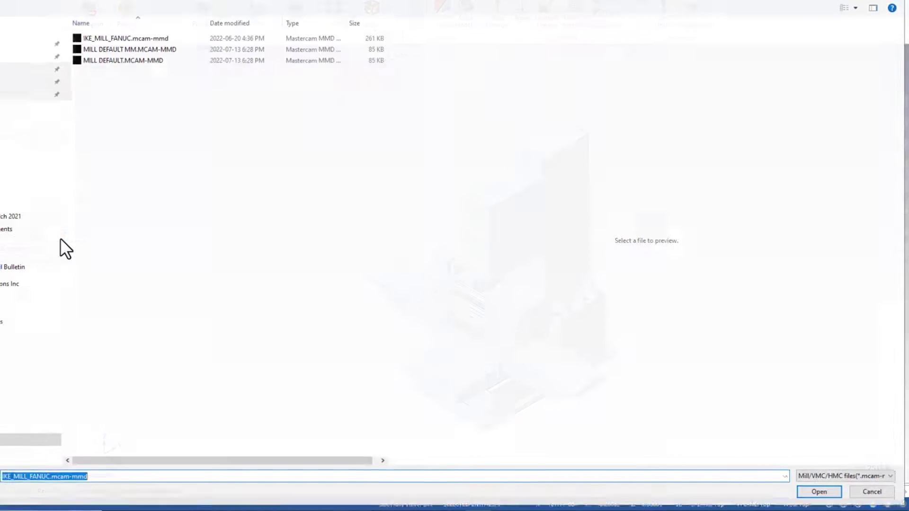
{"action": "left_click", "coordinate": [135, 38]}
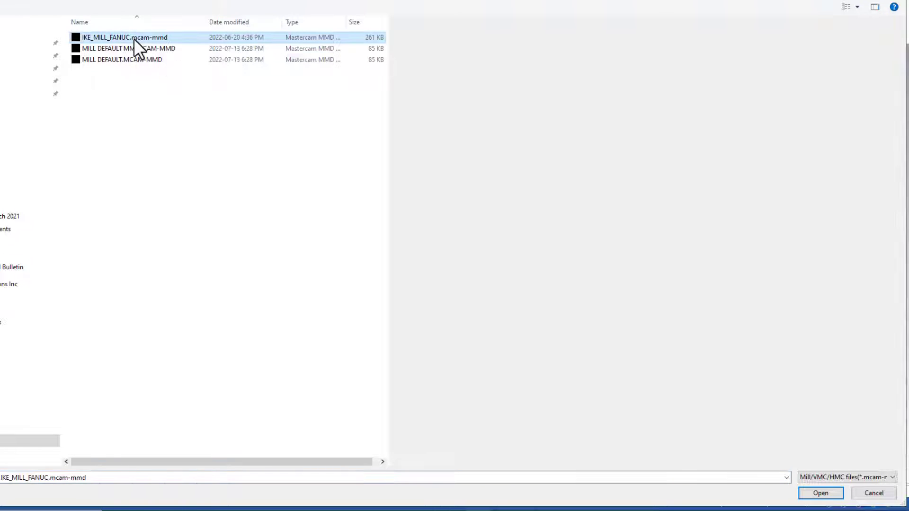
{"action": "left_click", "coordinate": [818, 495]}
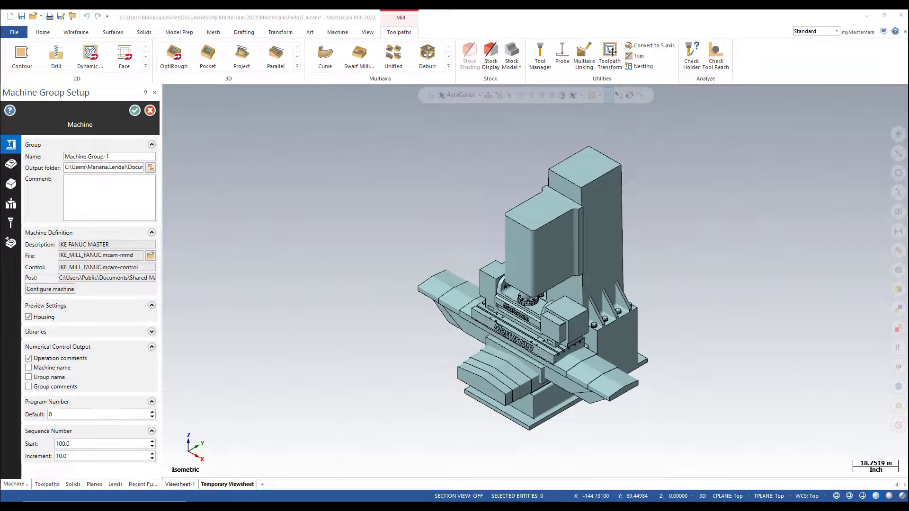